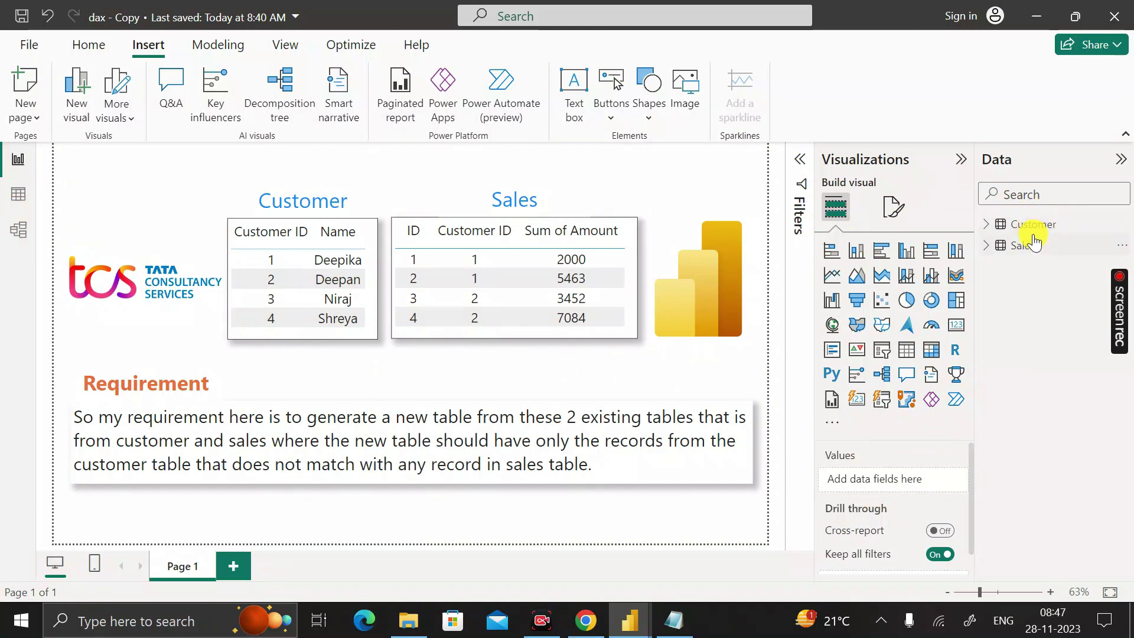
# Switch from Report view to Table view to see the Customer table's rows
pyautogui.click(17, 200)
# Inspect the Customer table's Customer ID and Name columns, then display the Sales table's data
pyautogui.moveTo(1008, 228)
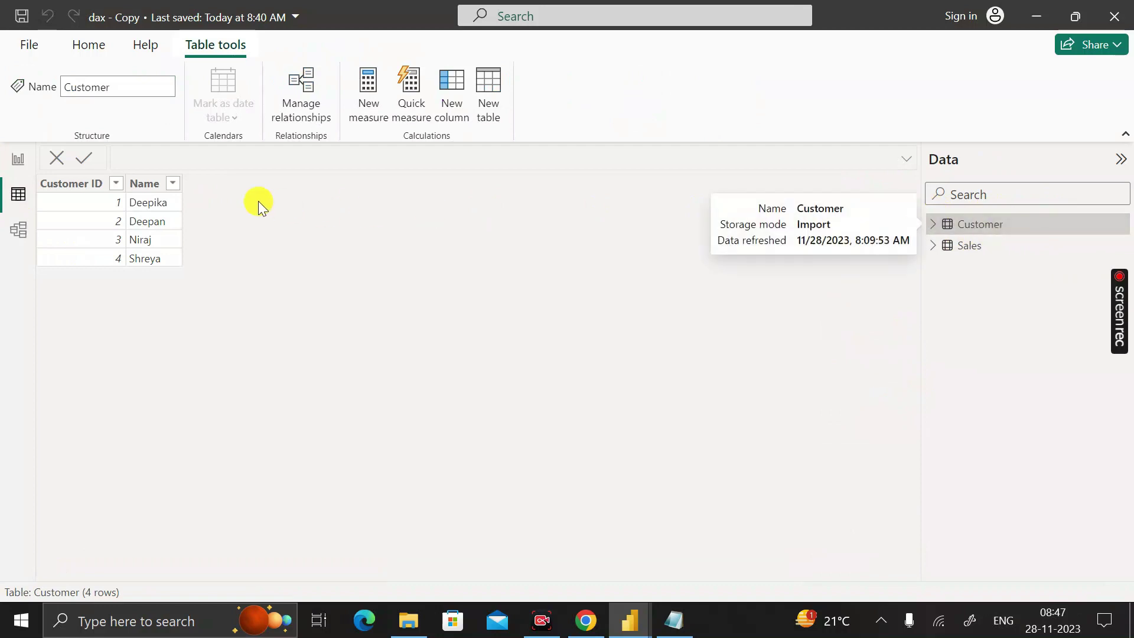
pyautogui.click(102, 183)
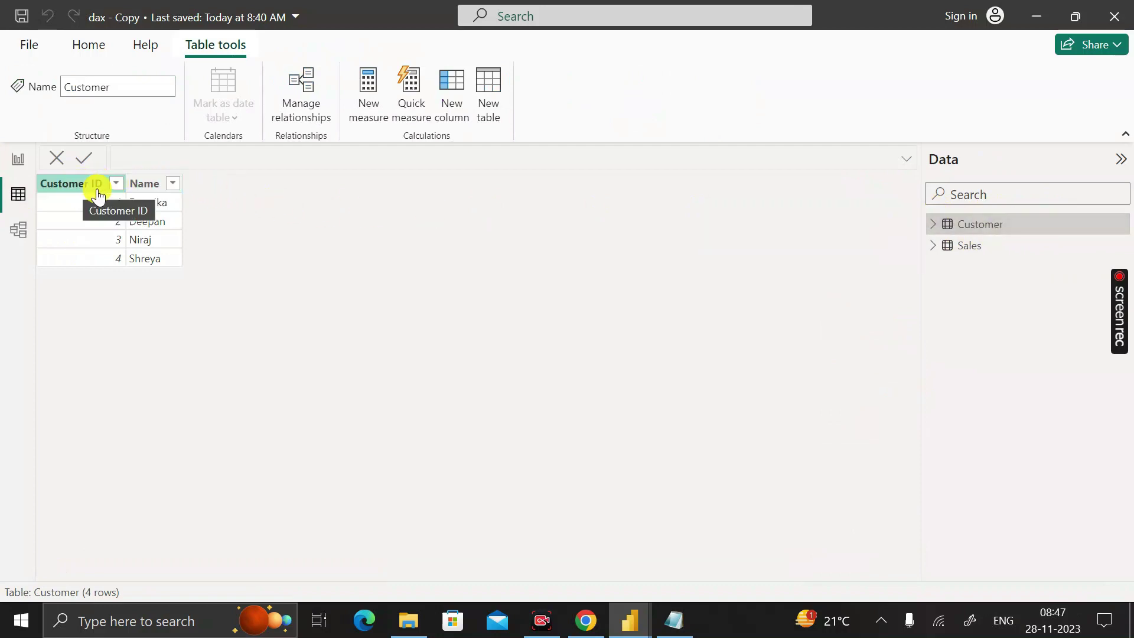
pyautogui.click(145, 185)
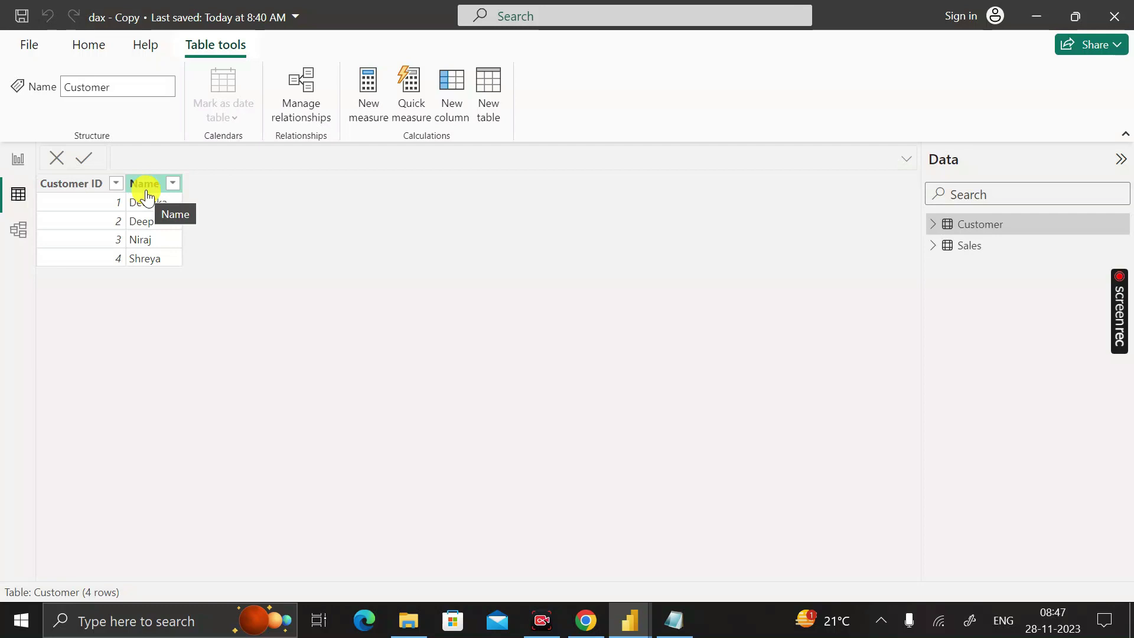
pyautogui.click(994, 251)
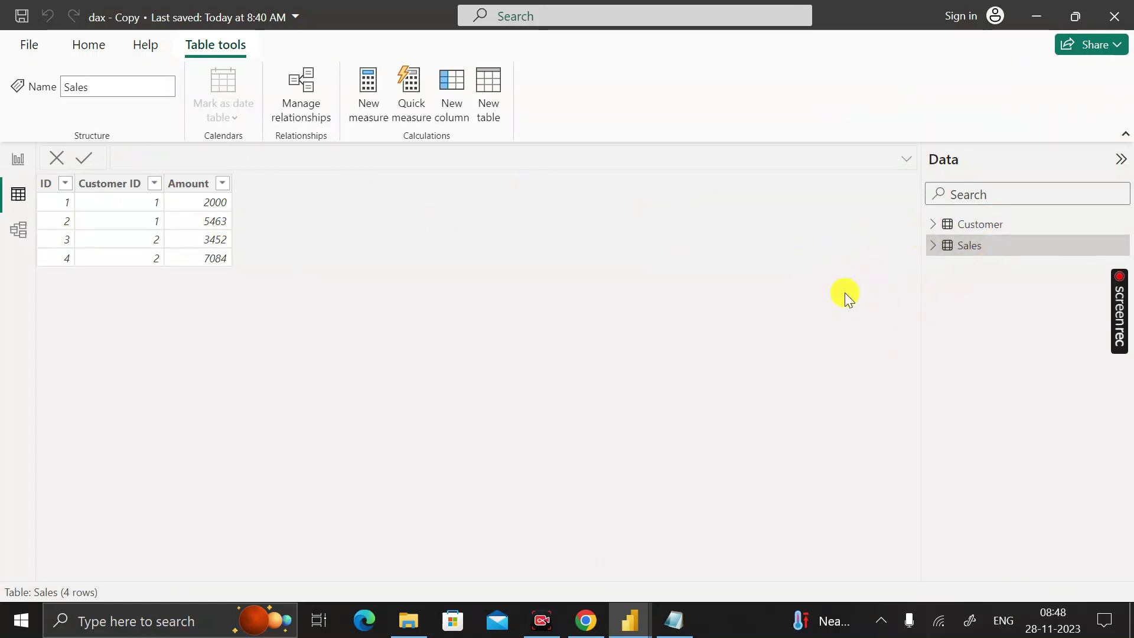
# Check the Sales–Customer relationship in Model view, return to the report, and sort Customer by Customer ID
pyautogui.click(18, 234)
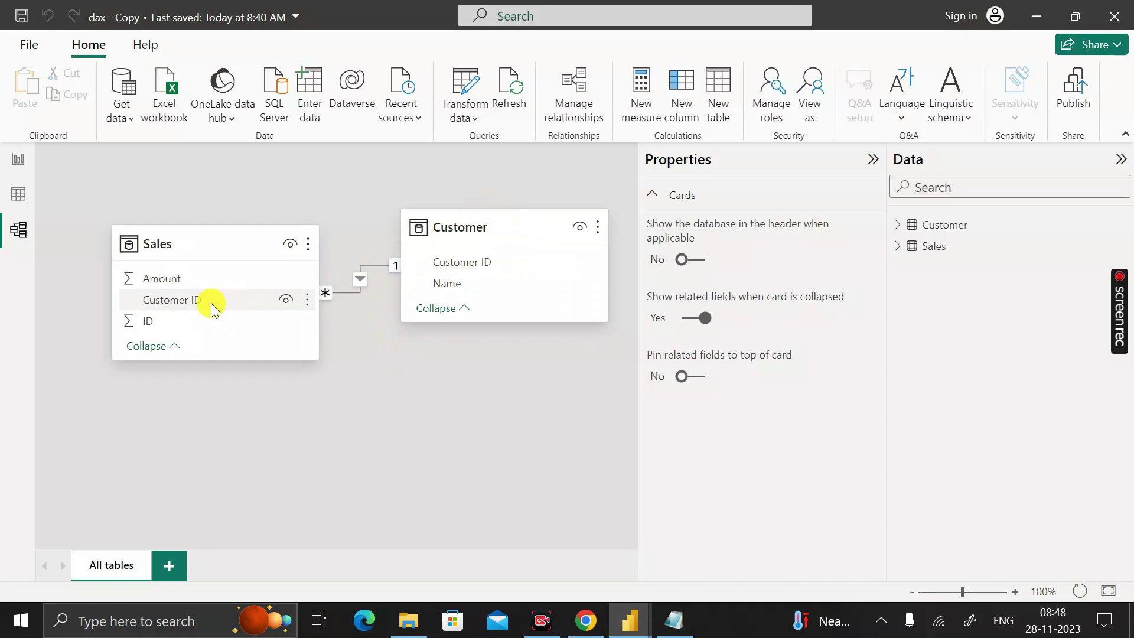
pyautogui.click(16, 159)
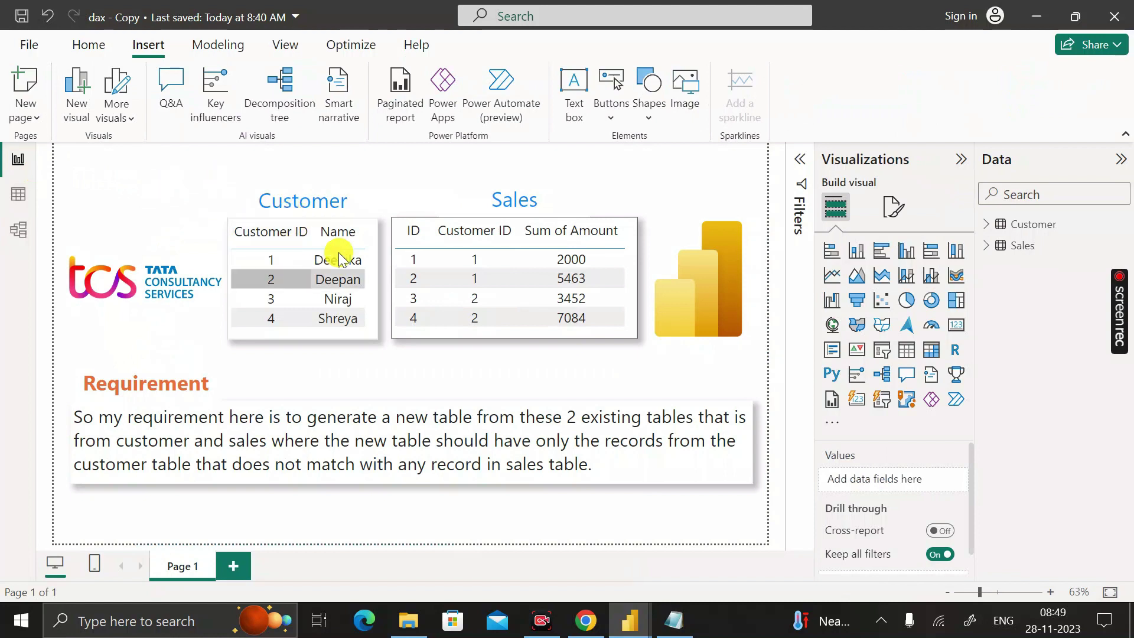
pyautogui.click(277, 239)
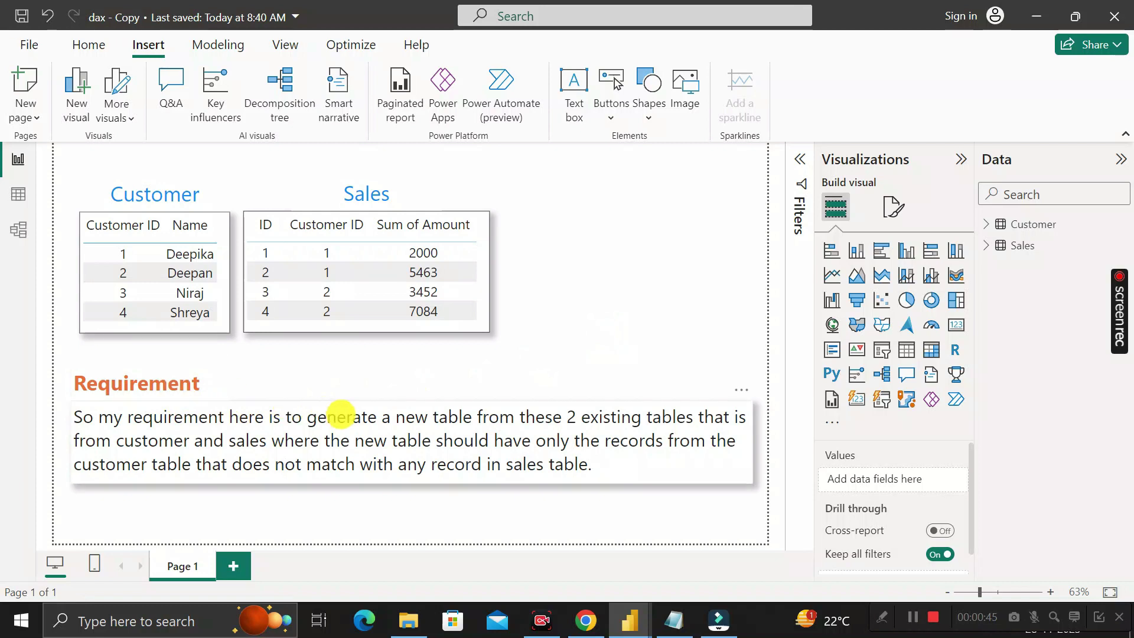
# Highlight the words 'new table' in the requirement text, then deselect the text box
pyautogui.moveTo(396, 418); pyautogui.dragTo(472, 418)
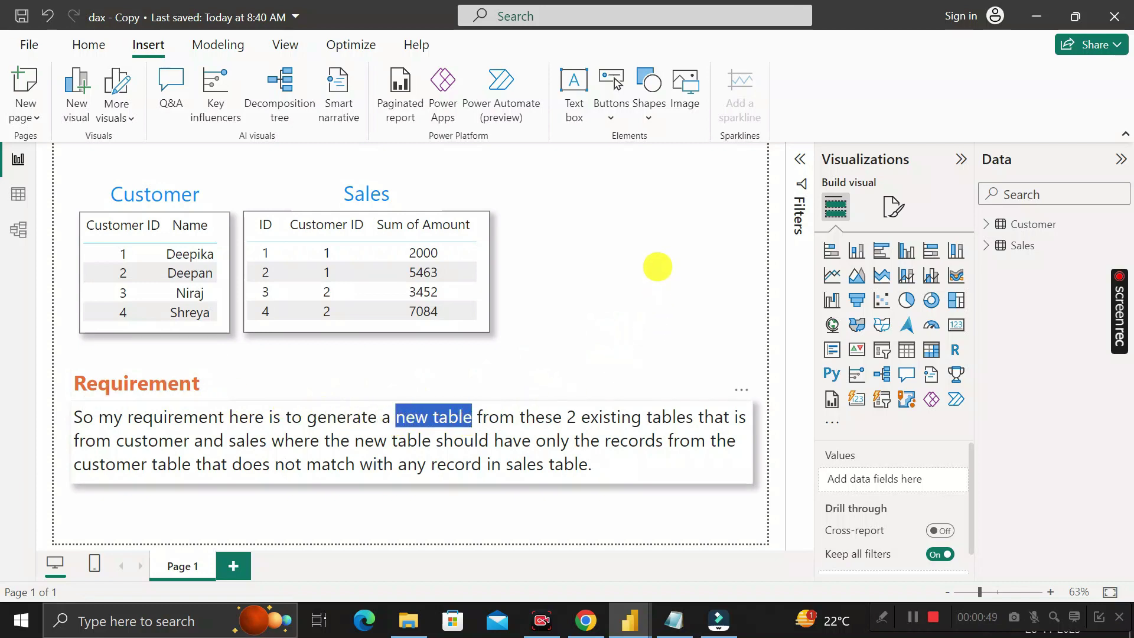
pyautogui.click(647, 243)
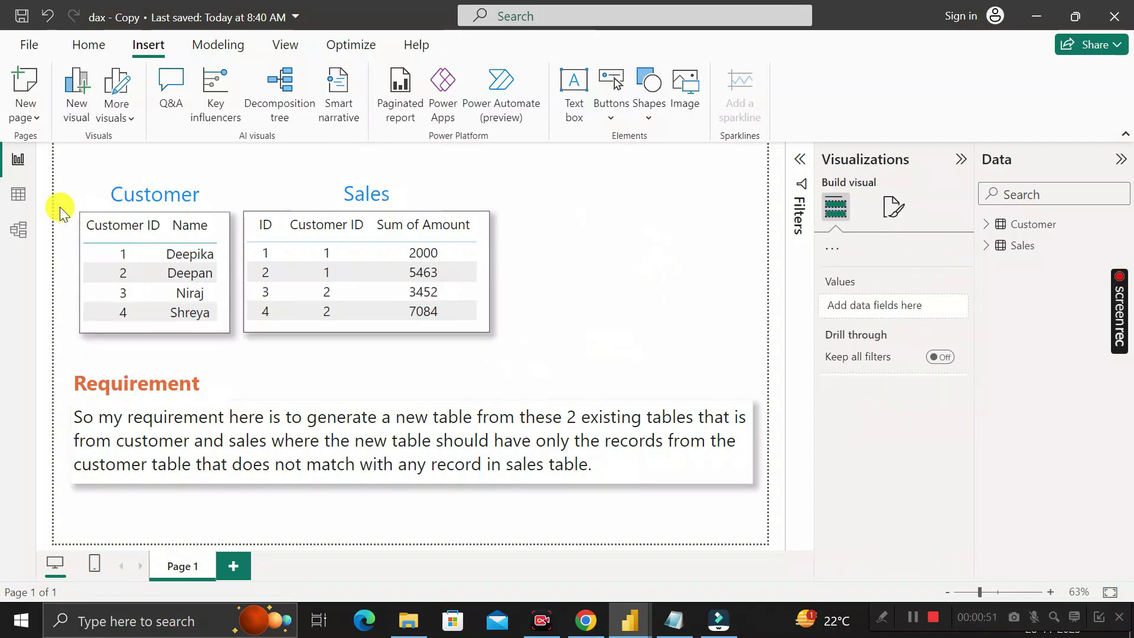
# Start a new calculated table named Difference_Table in Table view using the FILTER function
pyautogui.click(20, 198)
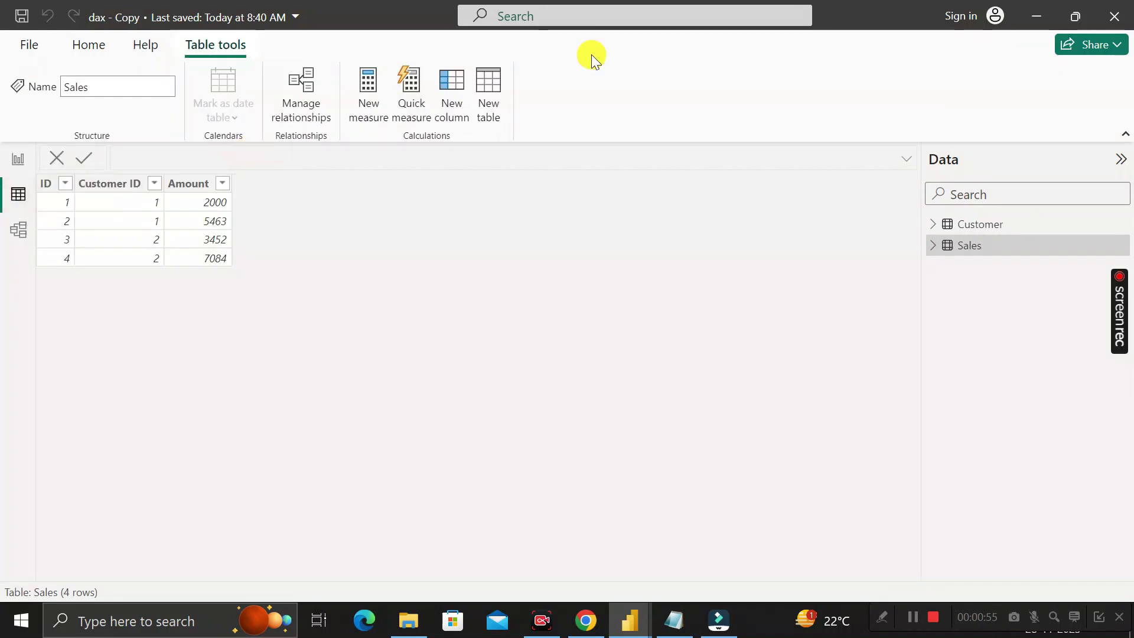
pyautogui.click(489, 101)
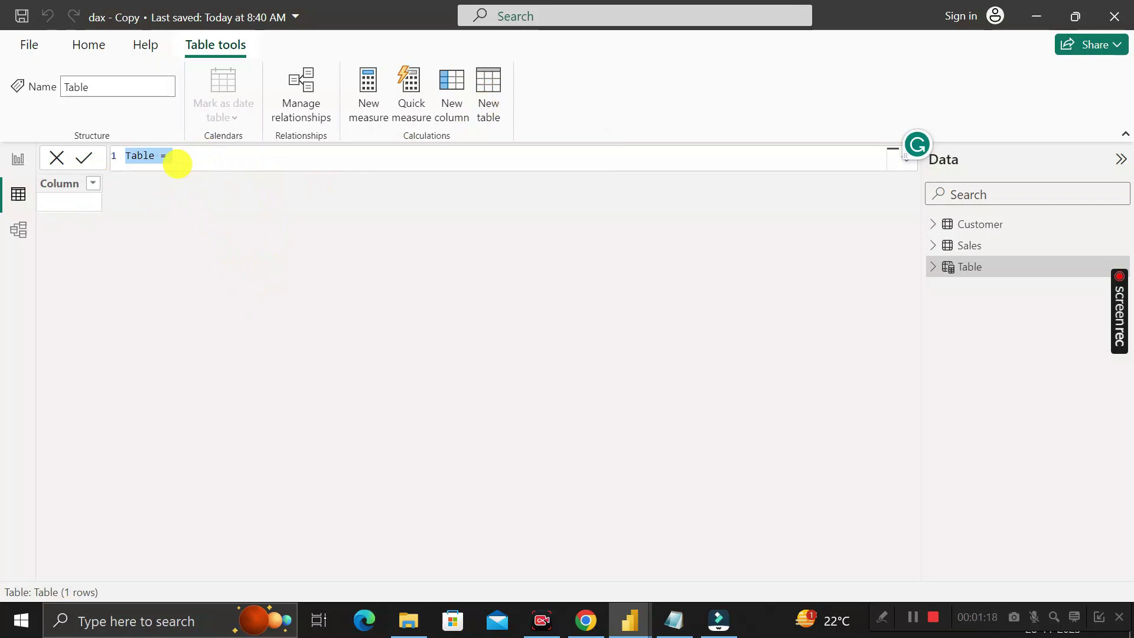
pyautogui.write('D')
pyautogui.write('ifference_Ta')
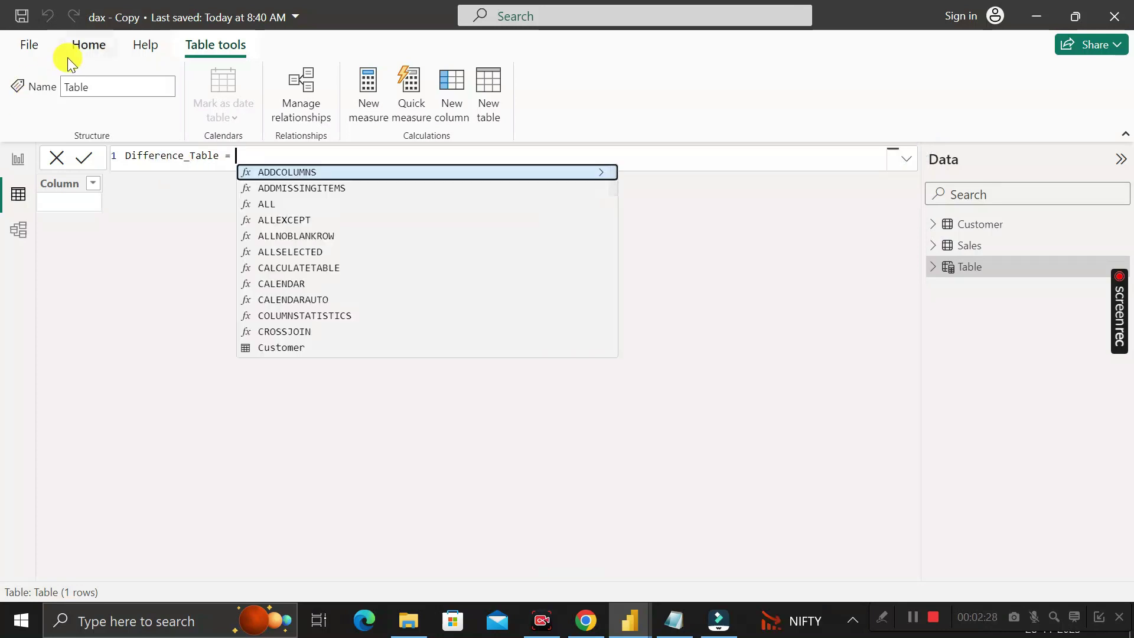
pyautogui.write('fil')
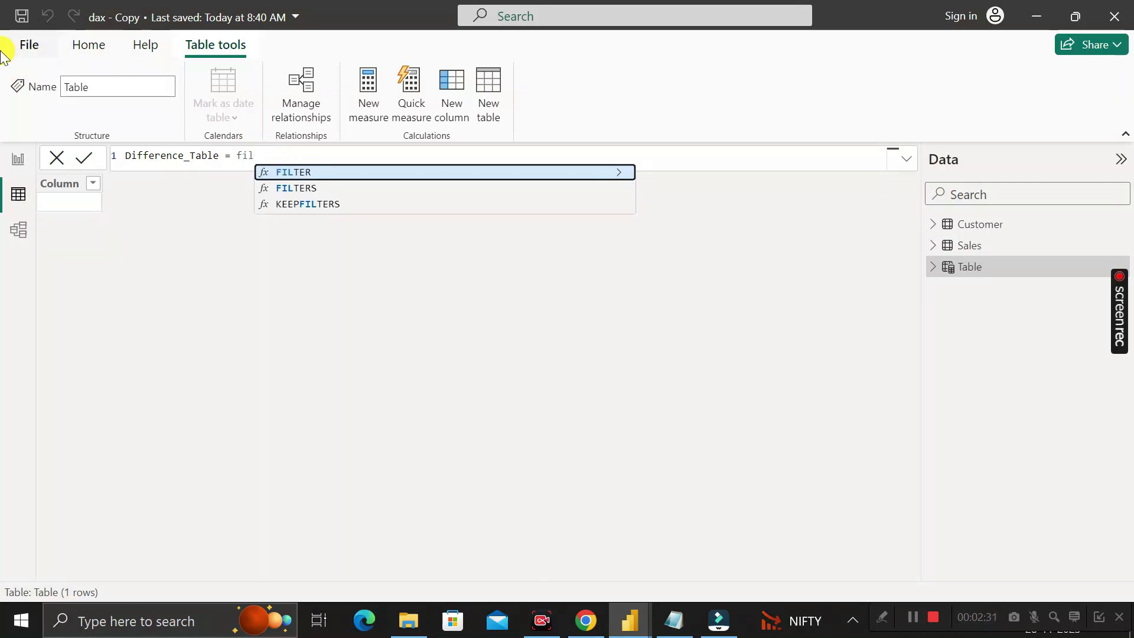
pyautogui.press('Tab')
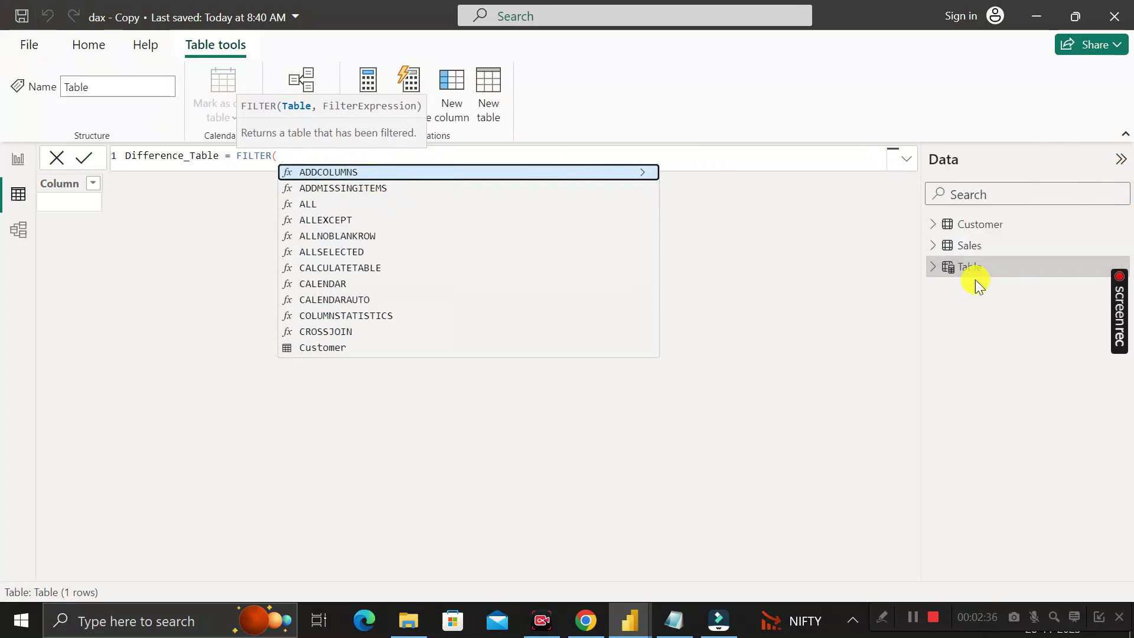
# Nest NOT(CONTAINS( inside the Difference_Table FILTER formula
pyautogui.moveTo(991, 237)
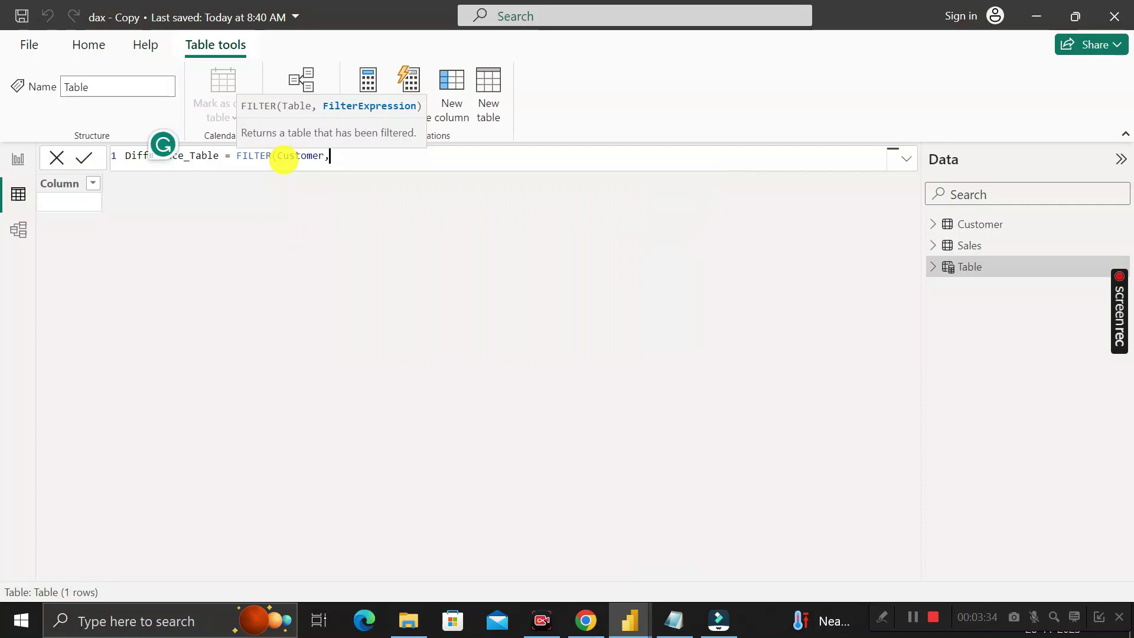
pyautogui.write('NO')
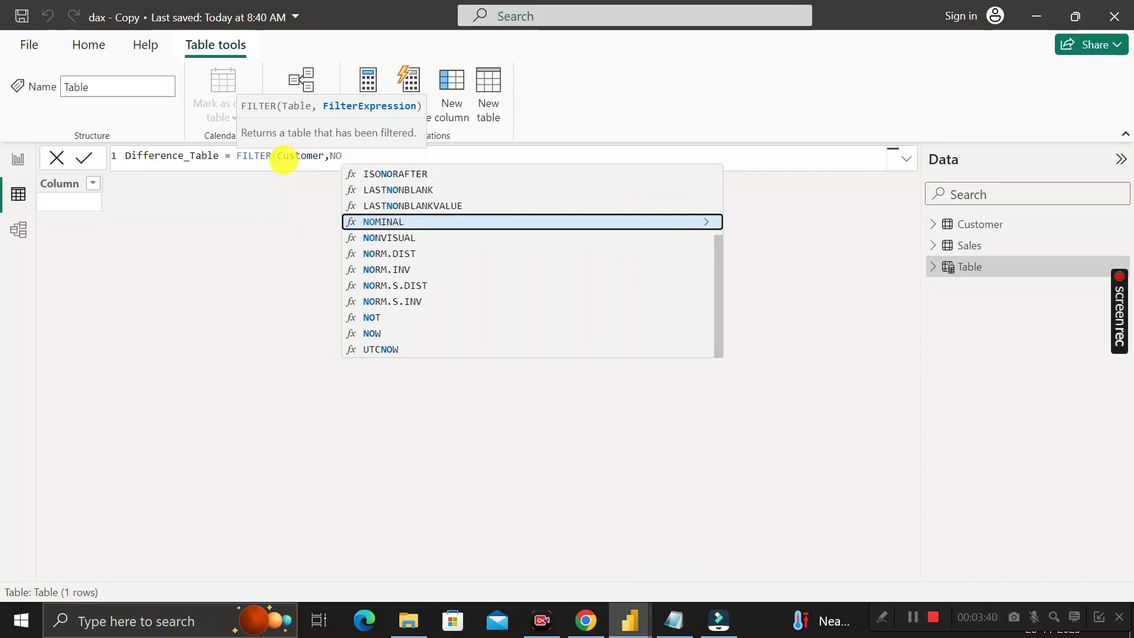
pyautogui.press('Down')
pyautogui.press('Down')
pyautogui.press('Down')
pyautogui.press('Down')
pyautogui.press('Down')
pyautogui.press('Down')
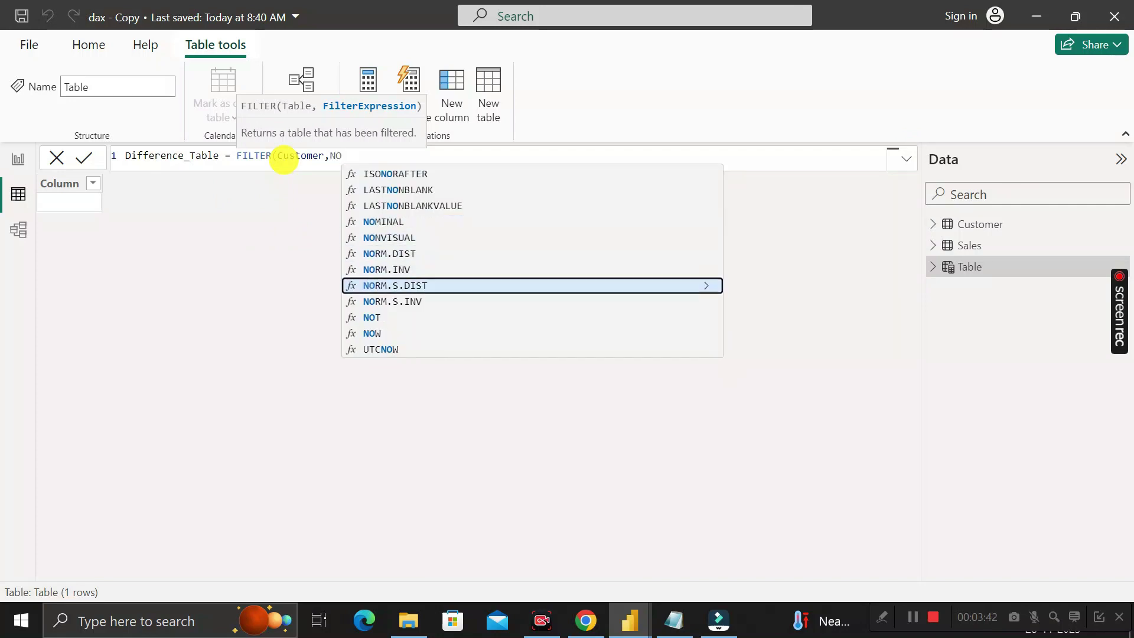
pyautogui.press('Tab')
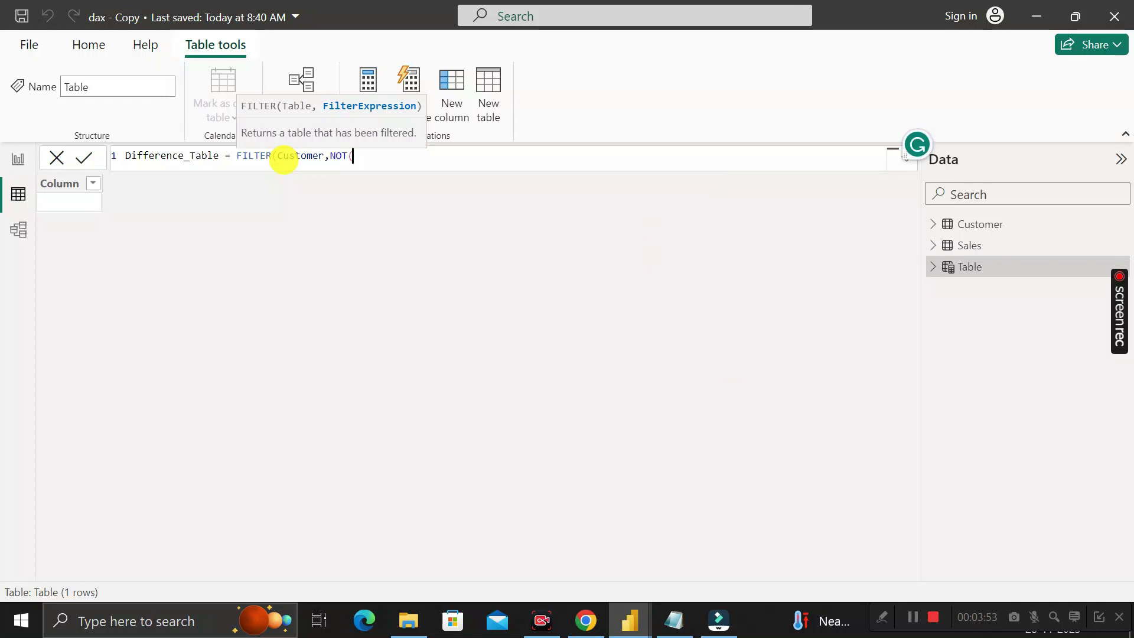
pyautogui.write('CONT')
pyautogui.press('Tab')
pyautogui.write('(')
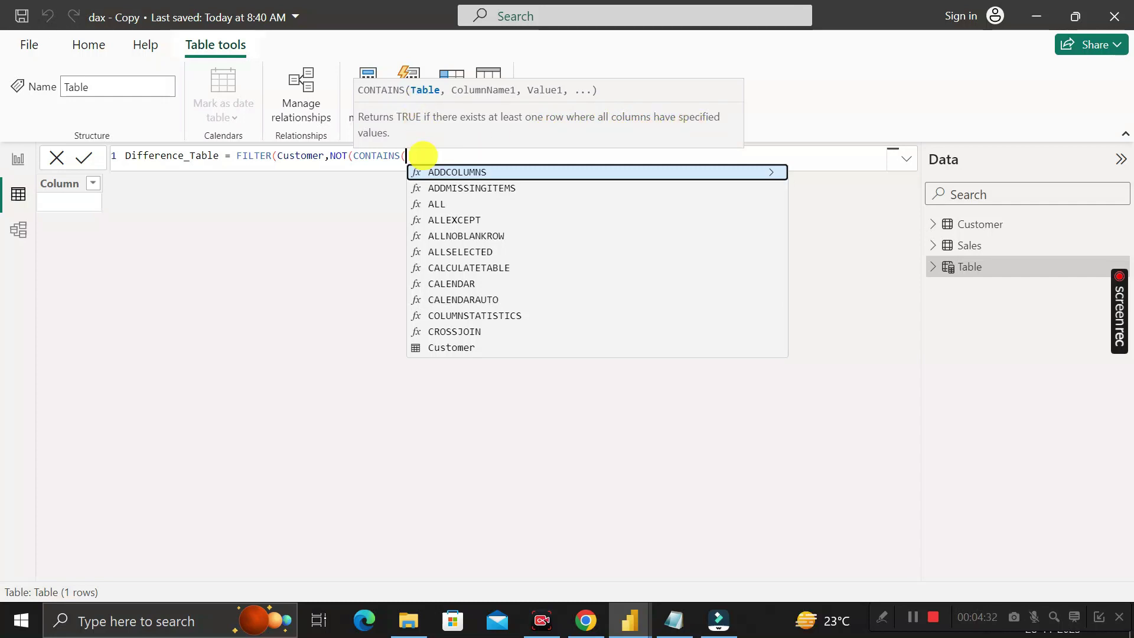
# Give CONTAINS the arguments Sales, Sales[Customer ID], Customer[Customer ID], close the parentheses and commit
pyautogui.write('Sal')
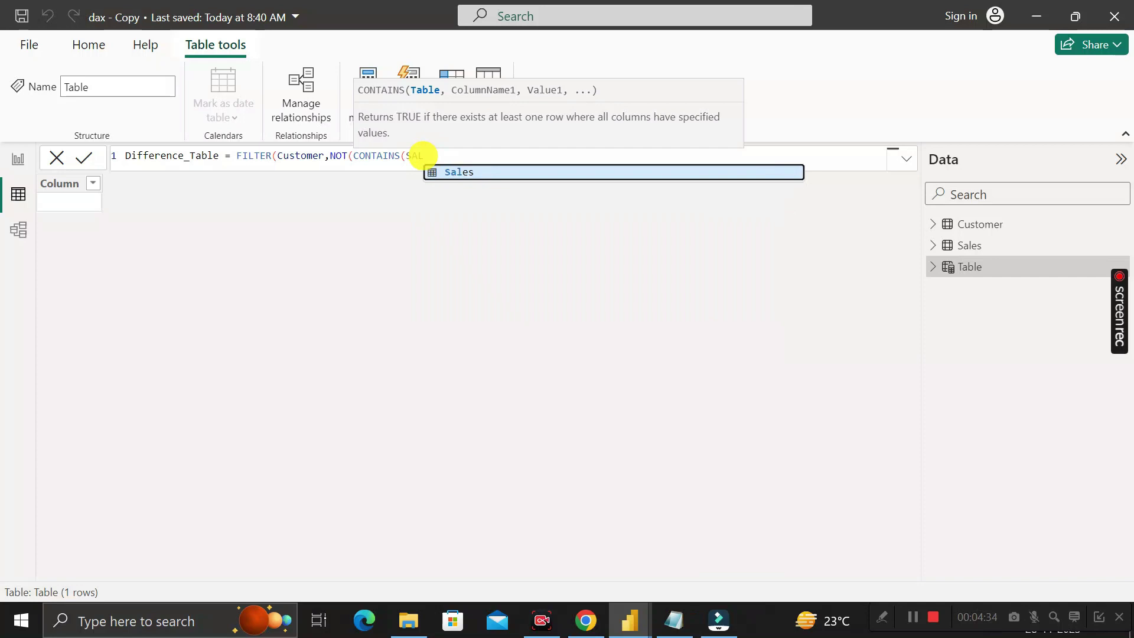
pyautogui.press('Tab')
pyautogui.write(',')
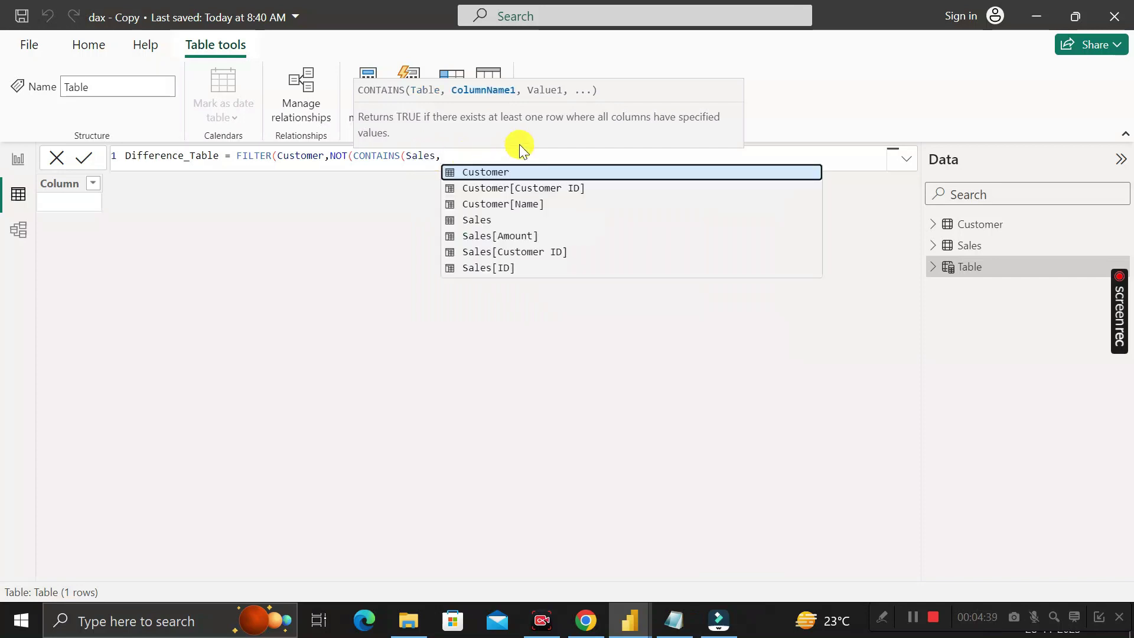
pyautogui.press('Down')
pyautogui.press('Down')
pyautogui.press('Down')
pyautogui.press('Down')
pyautogui.press('Down')
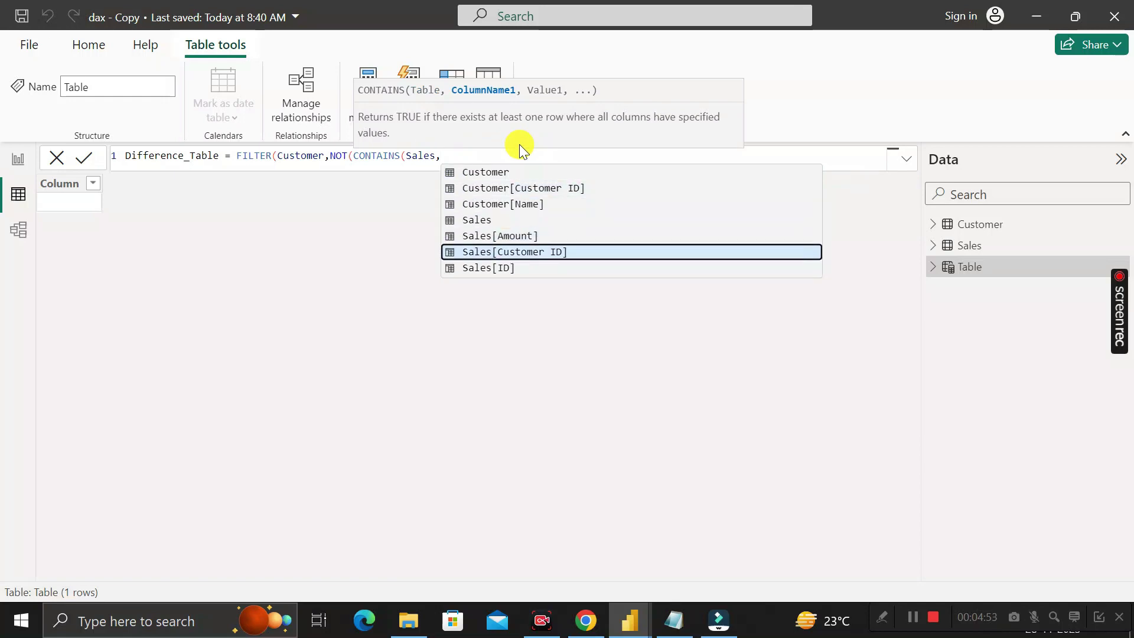
pyautogui.press('Tab')
pyautogui.write(',')
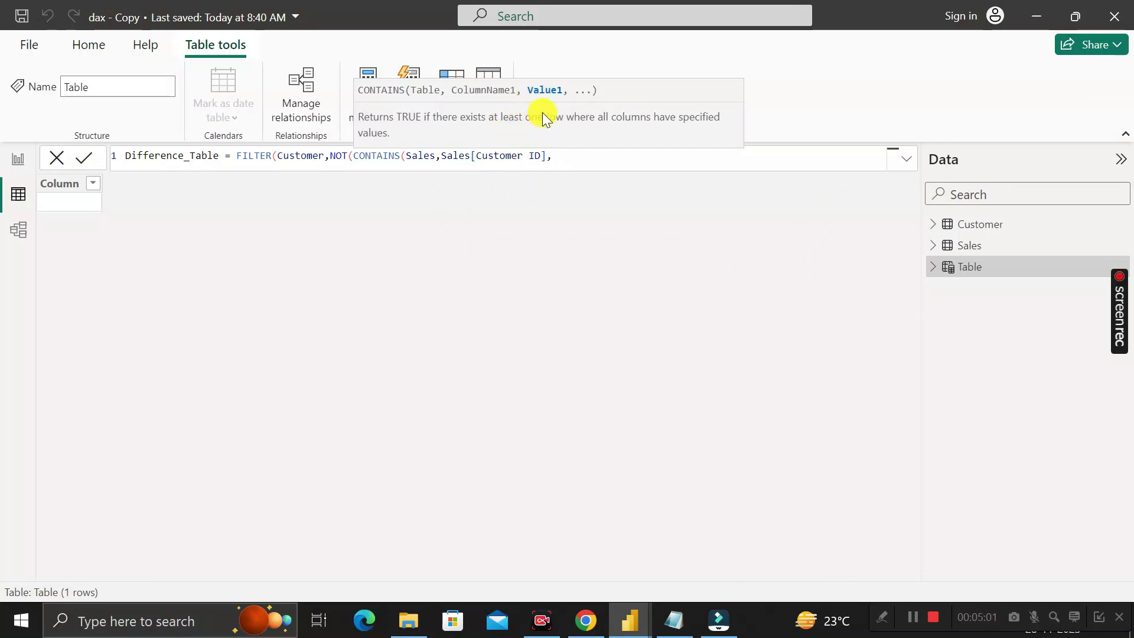
pyautogui.write('CU')
pyautogui.press('Down')
pyautogui.press('Down')
pyautogui.press('Down')
pyautogui.press('Down')
pyautogui.press('Down')
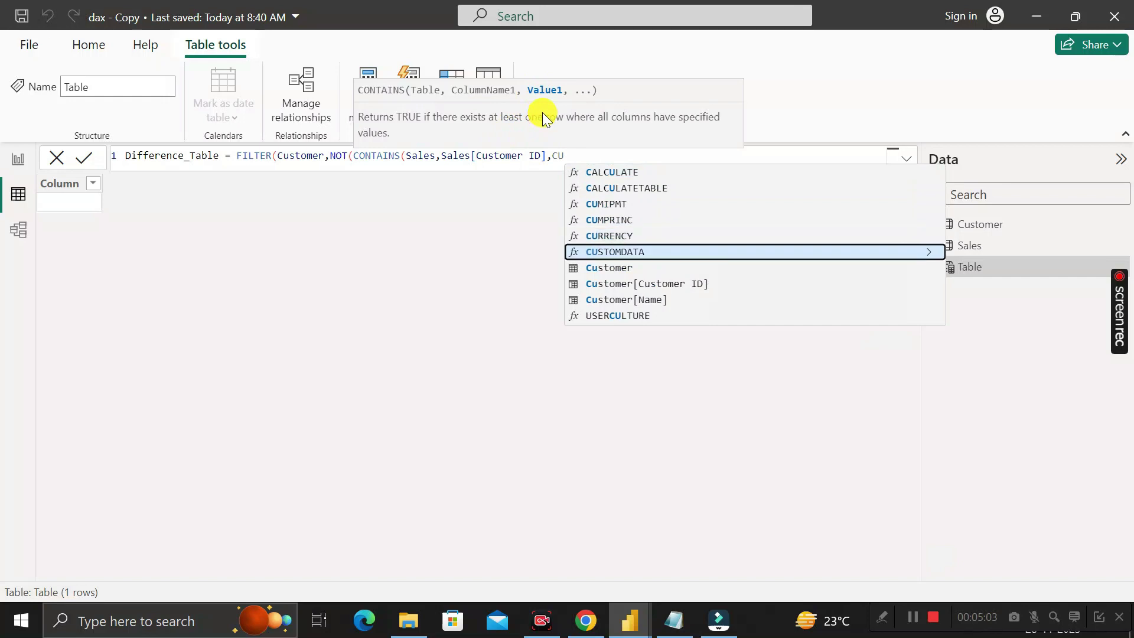
pyautogui.press('Tab')
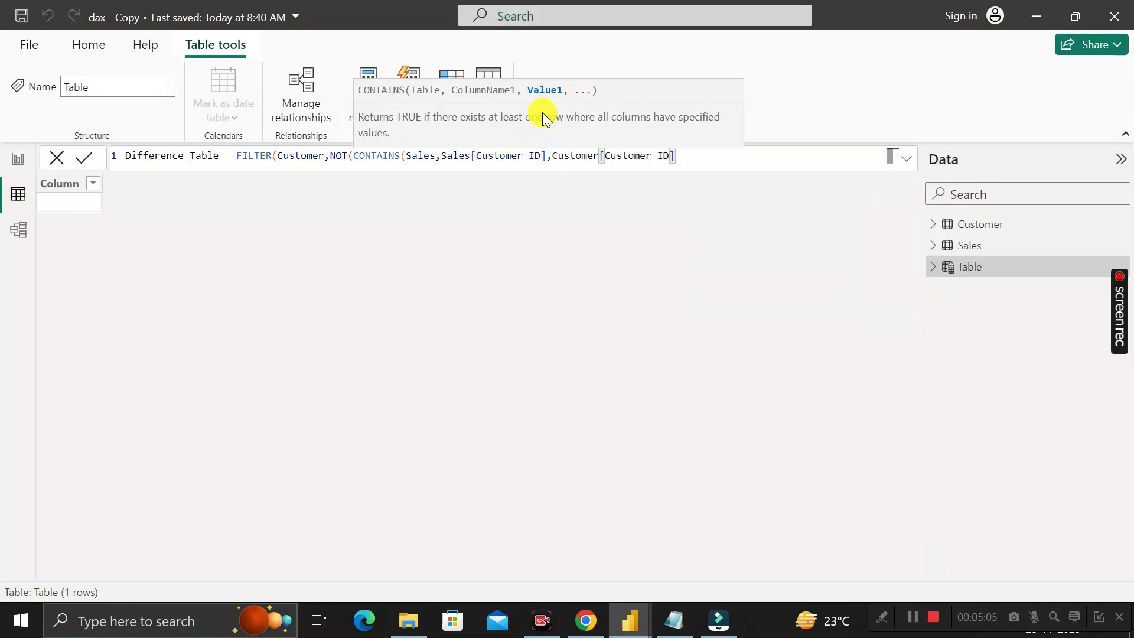
pyautogui.write(')))')
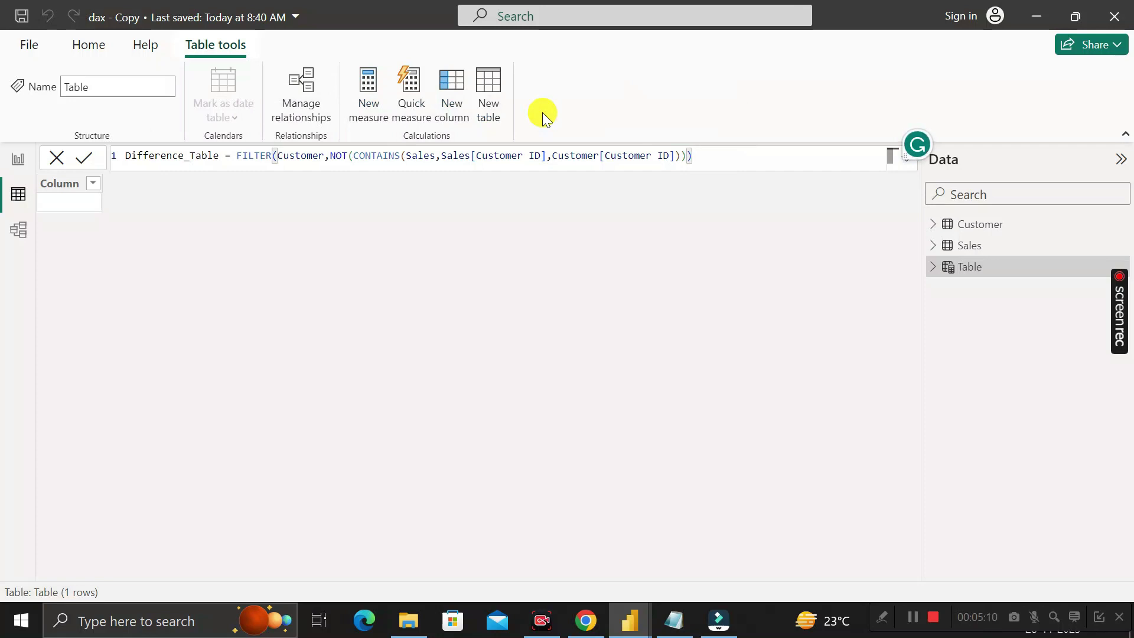
pyautogui.press('Return')
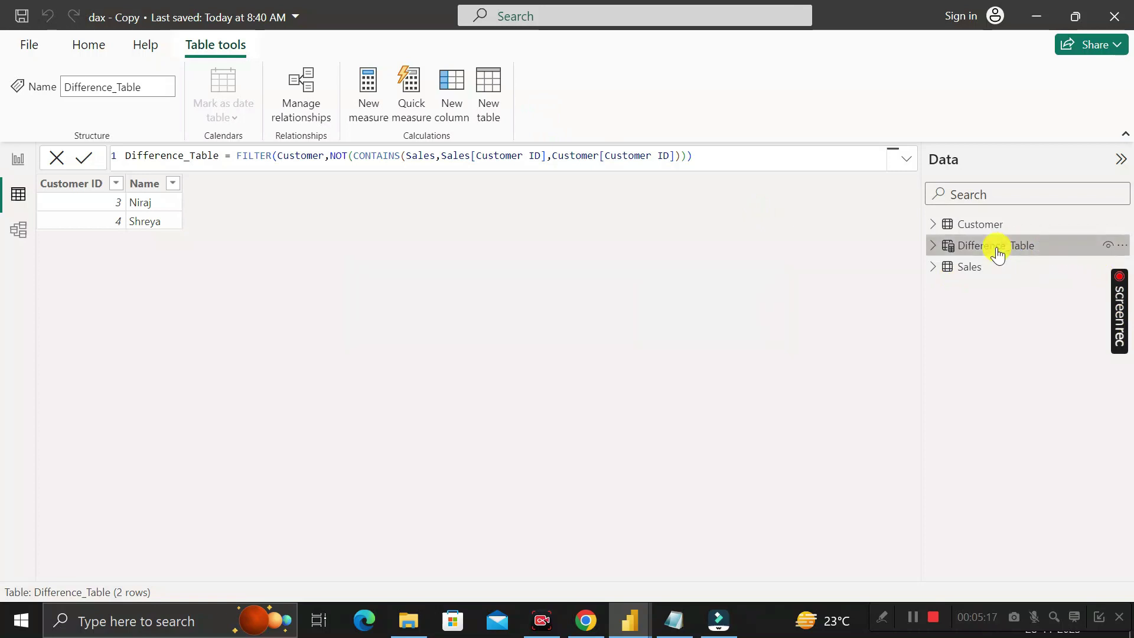
# Review Difference_Table's rows and its FILTER expression, then go back to Report view
pyautogui.moveTo(1004, 254)
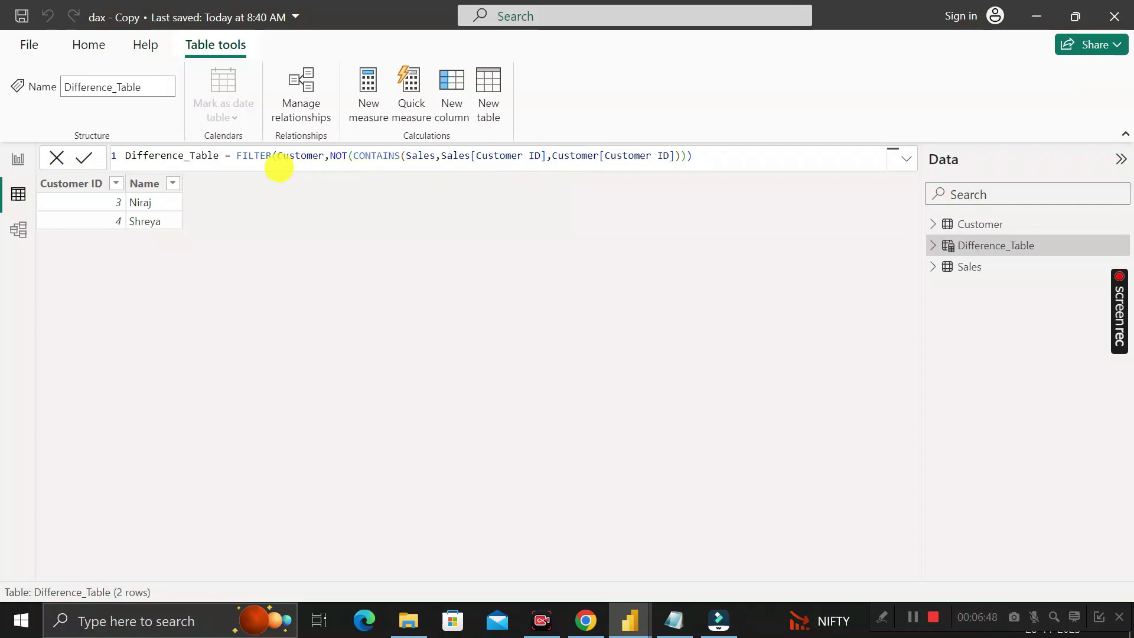
pyautogui.moveTo(237, 156); pyautogui.dragTo(700, 157)
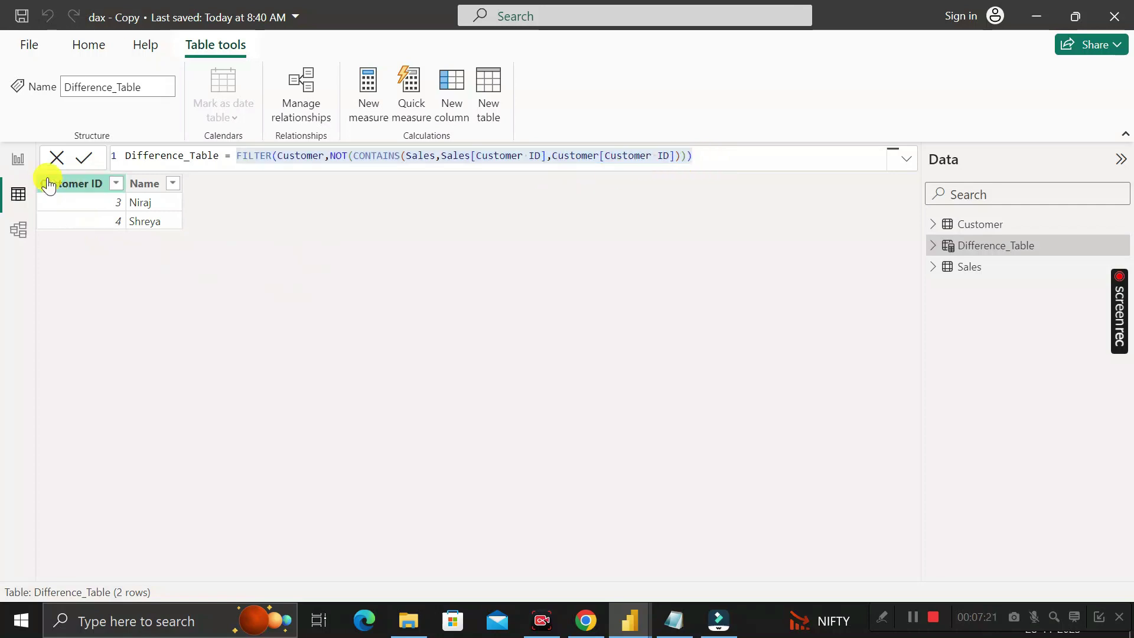
pyautogui.click(18, 161)
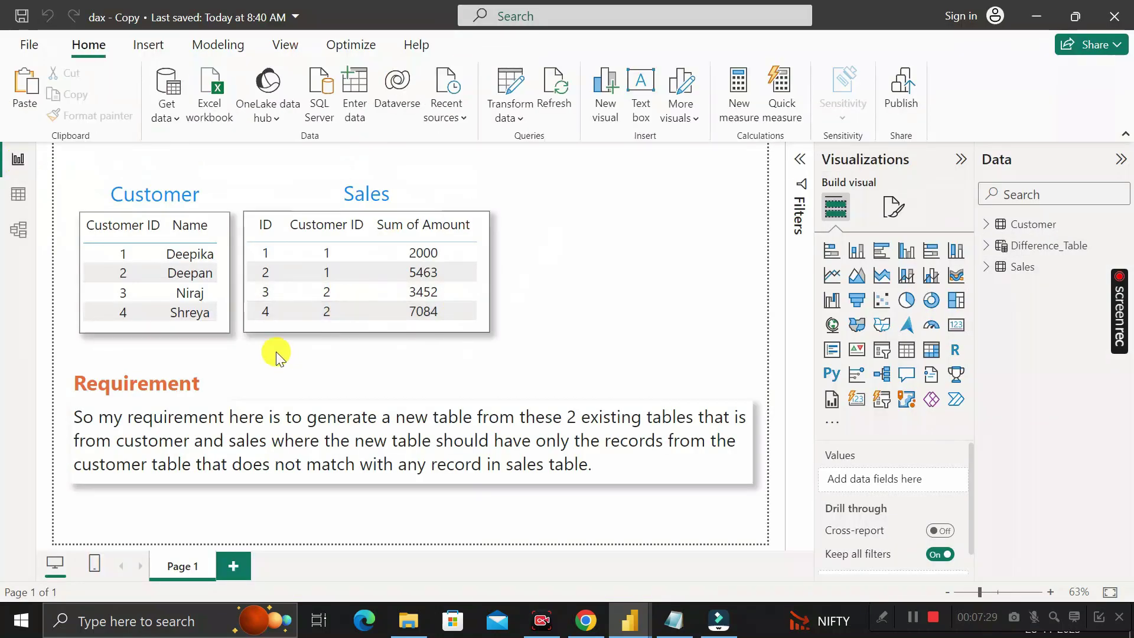
# Copy and paste the Customer table visual, placing the duplicate to the right of Sales
pyautogui.click(226, 333)
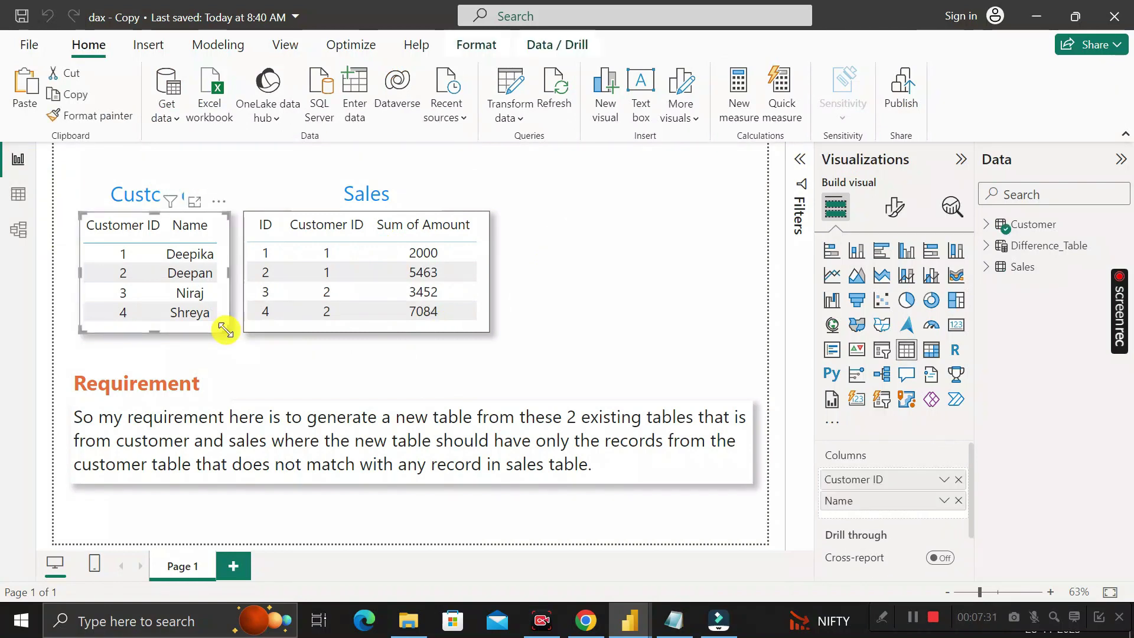
pyautogui.click(561, 284)
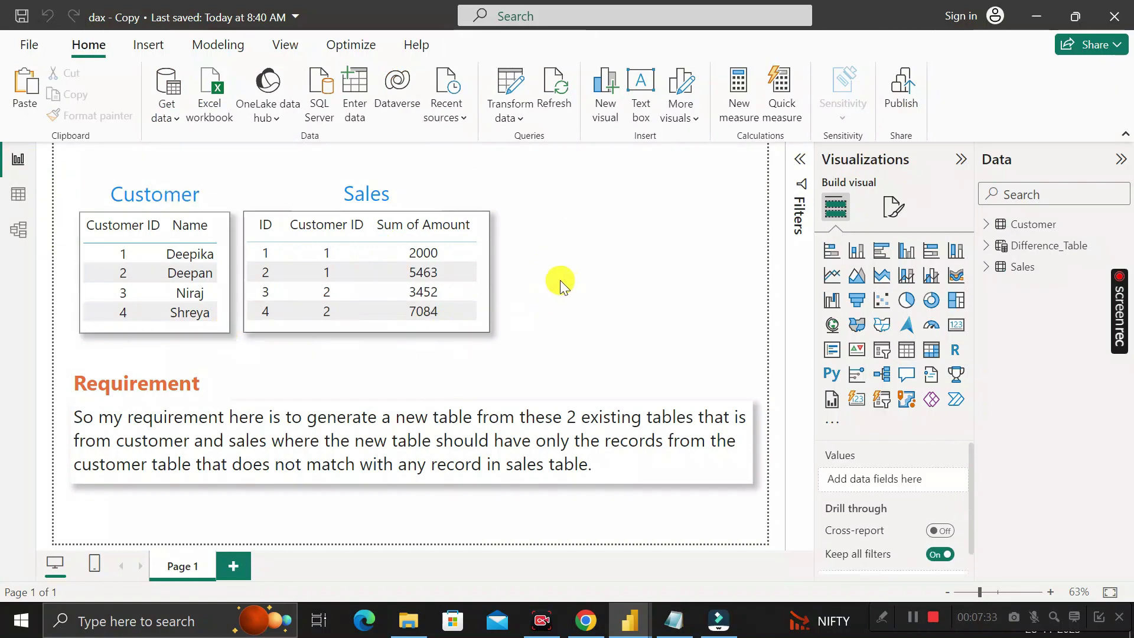
pyautogui.hotkey('ctrl', 'z')
pyautogui.hotkey('ctrl', 'c')
pyautogui.hotkey('ctrl', 'v')
pyautogui.moveTo(276, 213); pyautogui.dragTo(643, 208)
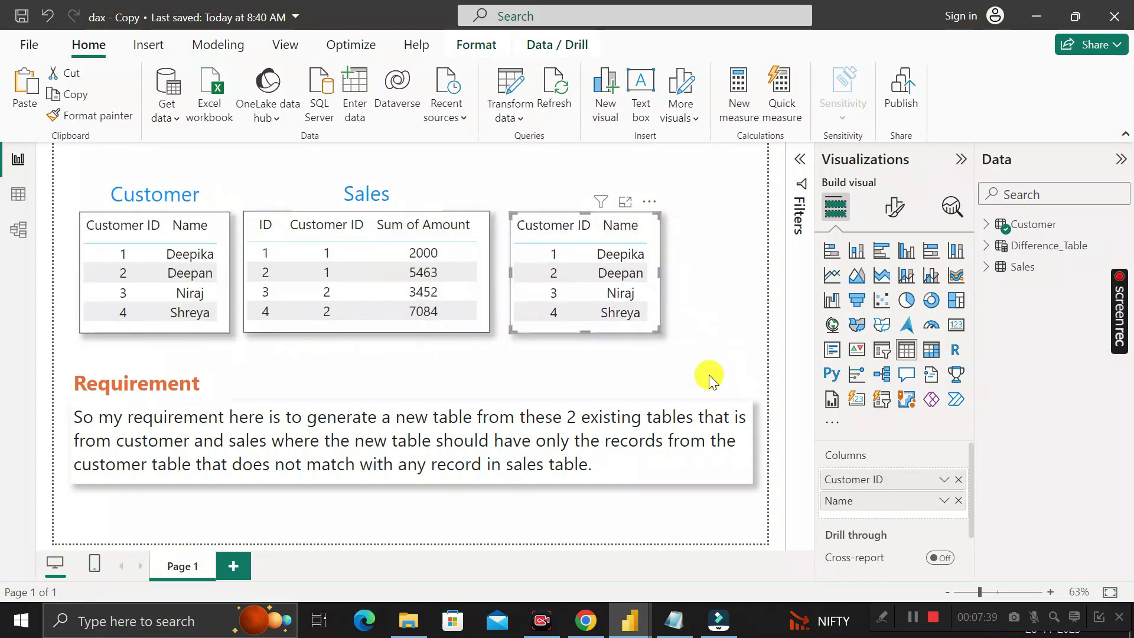
# Remove Customer ID and Name from the duplicate visual's Columns, leaving it empty
pyautogui.click(955, 480)
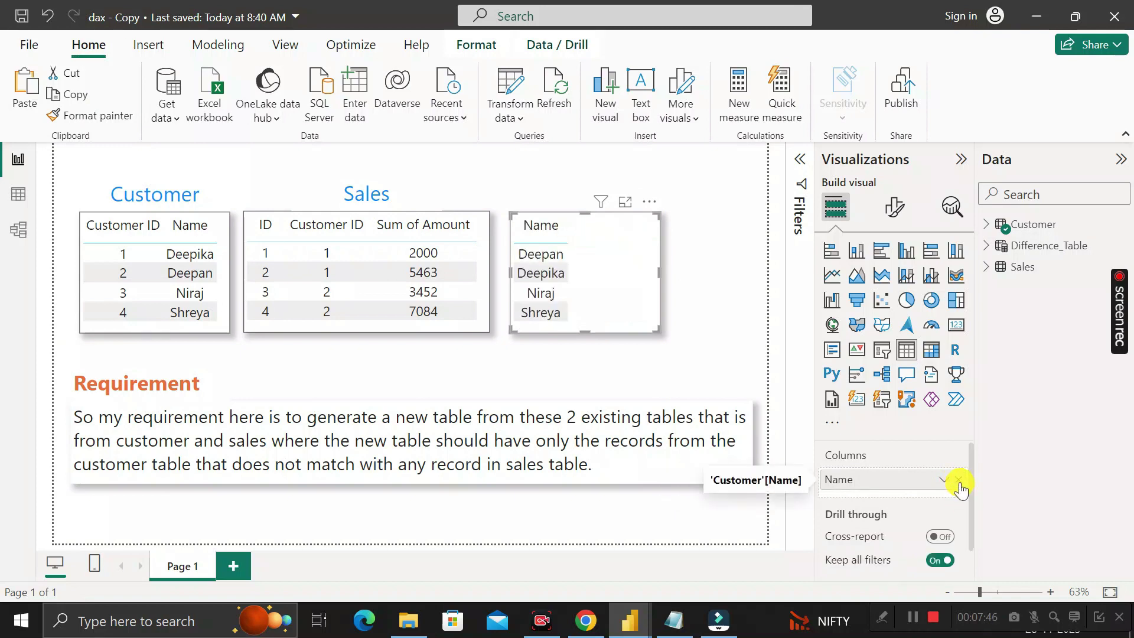
pyautogui.click(958, 480)
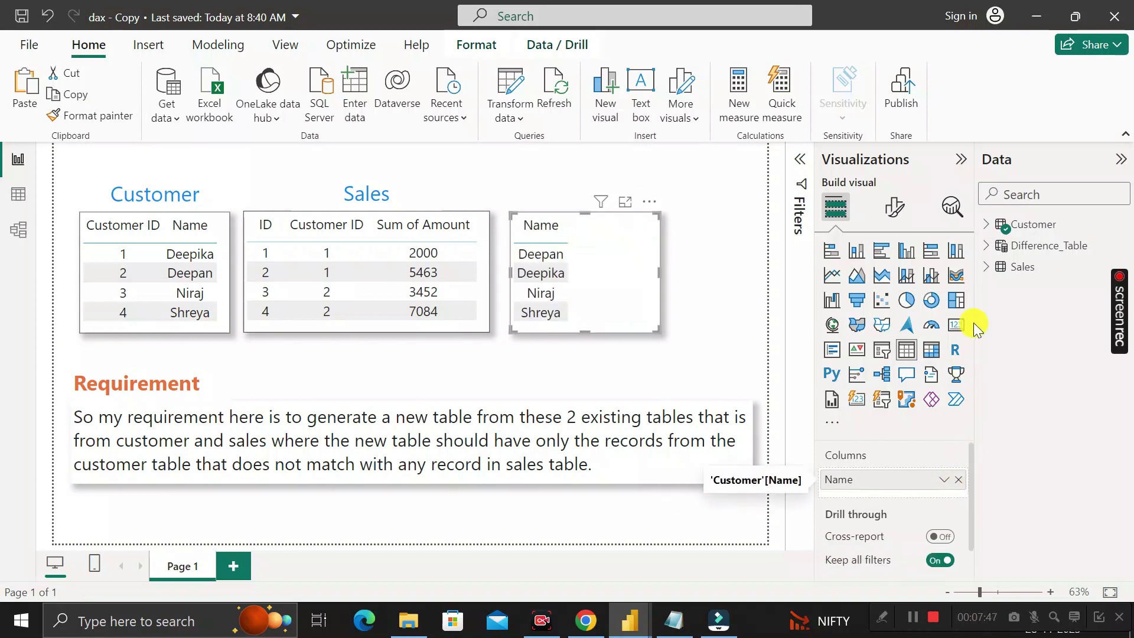
pyautogui.click(988, 245)
# Add Difference_Table's Customer ID and Name fields to the new visual's Columns
pyautogui.moveTo(1063, 266); pyautogui.dragTo(919, 486)
pyautogui.moveTo(1042, 288); pyautogui.dragTo(903, 491)
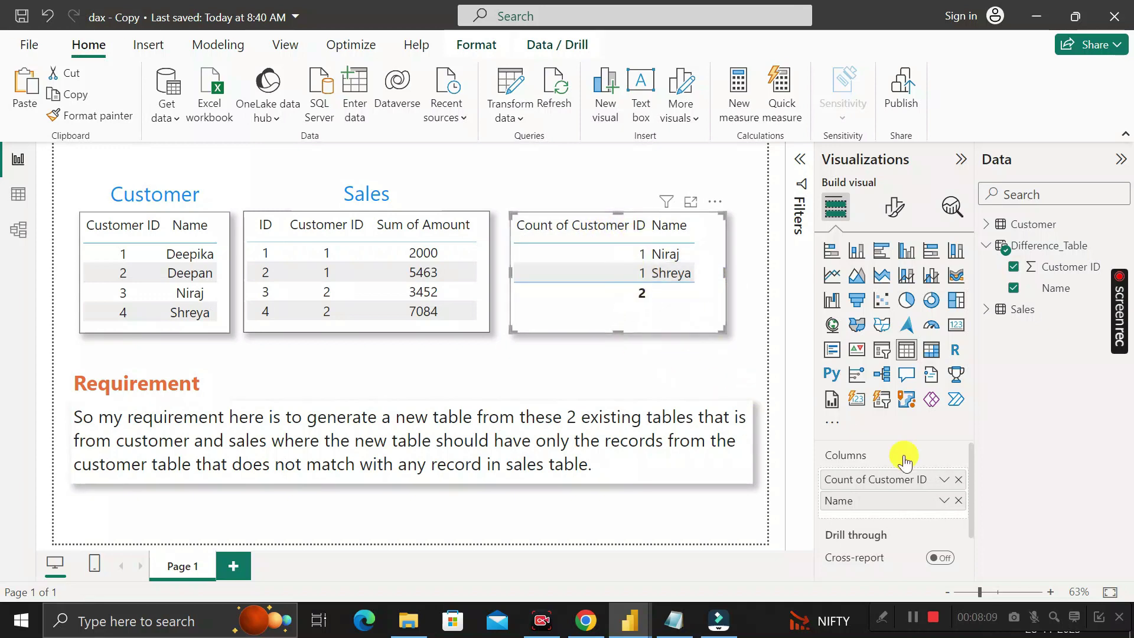
pyautogui.rightClick(865, 487)
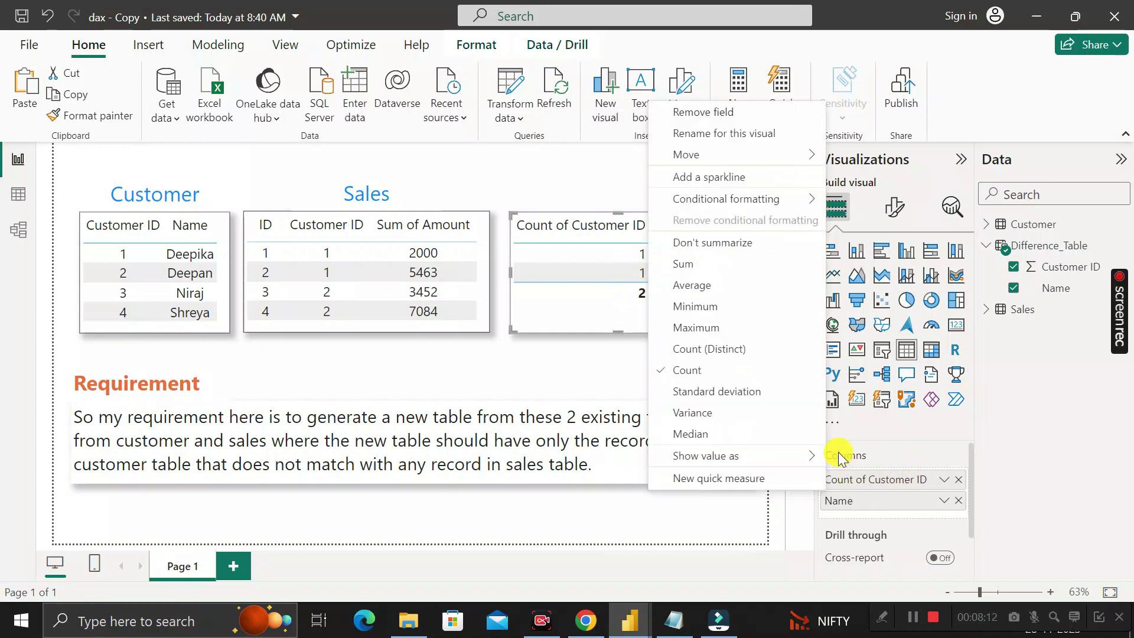
# Set Customer ID to Don't summarize so customers 3 and 4 appear individually
pyautogui.click(735, 251)
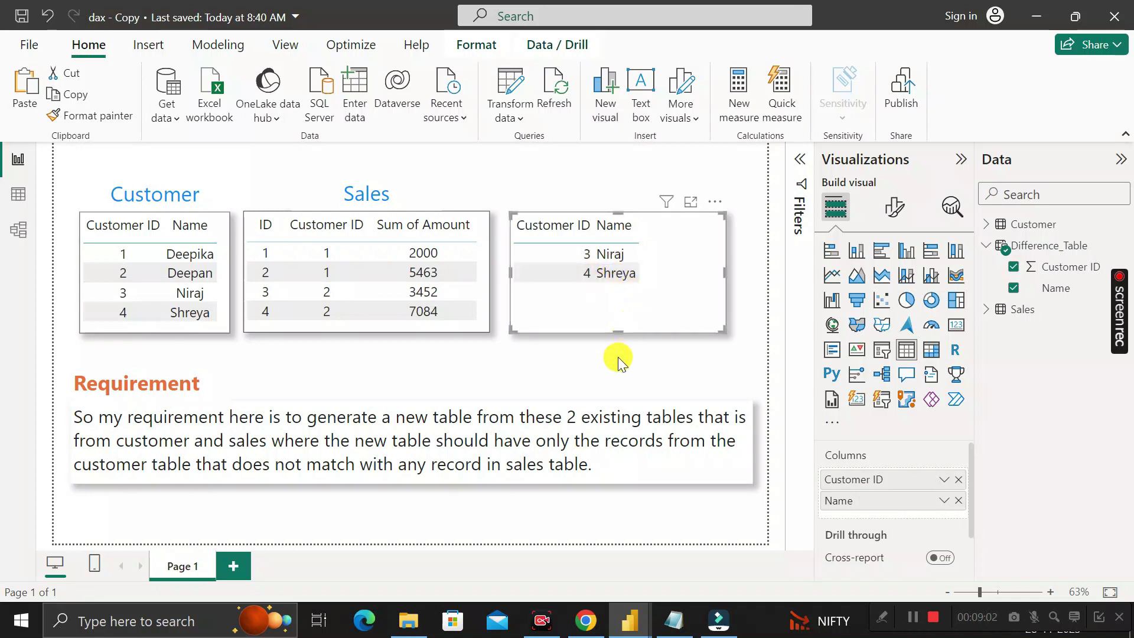
pyautogui.click(493, 356)
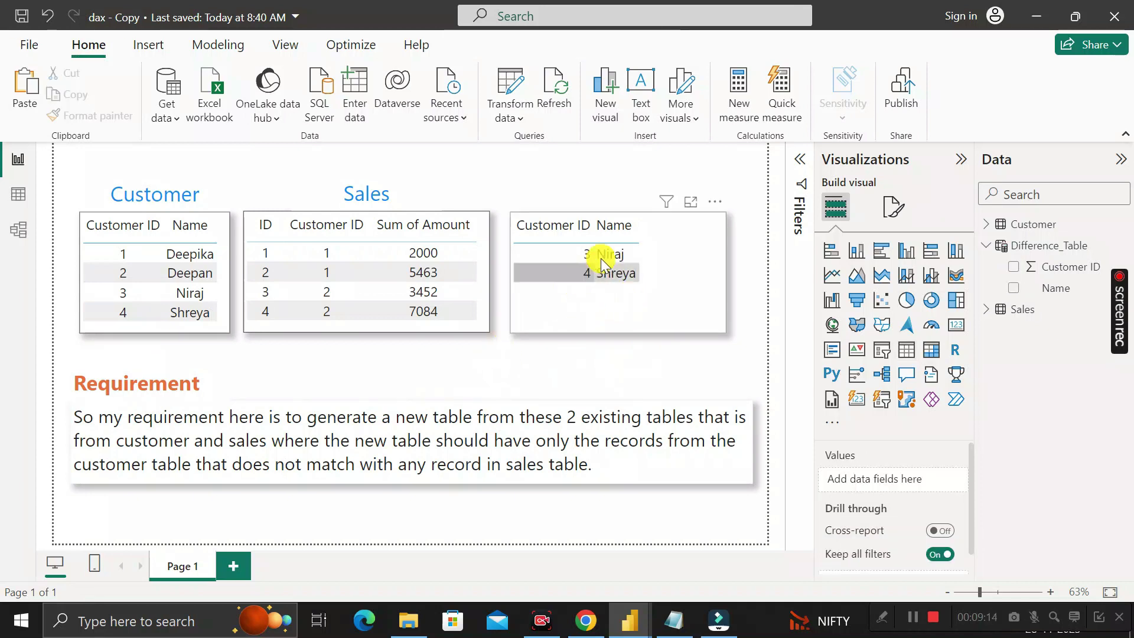